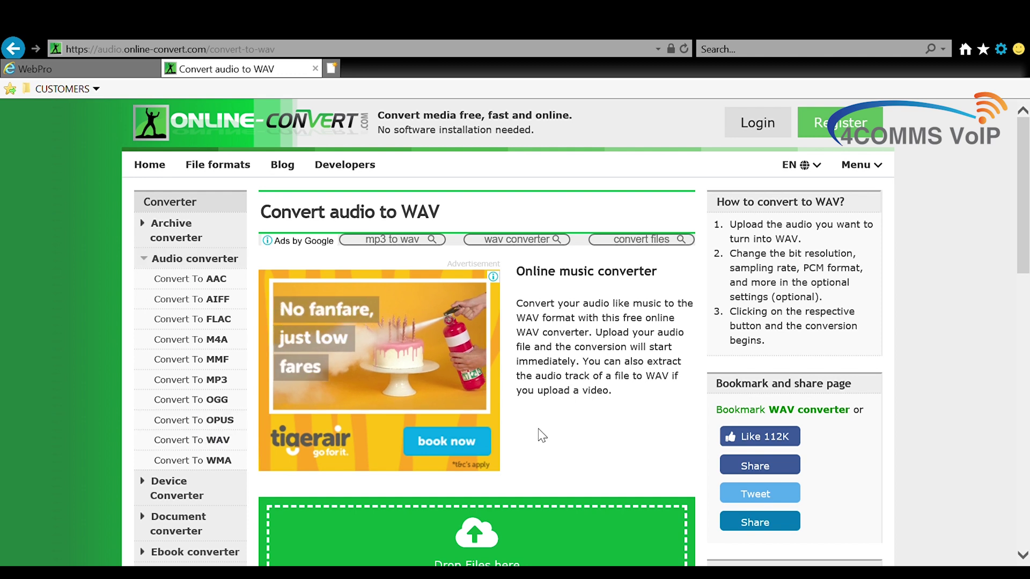
- Open Online-Convert's Convert audio to WAV page from the Audio converter sidebar
left_click(215, 443)
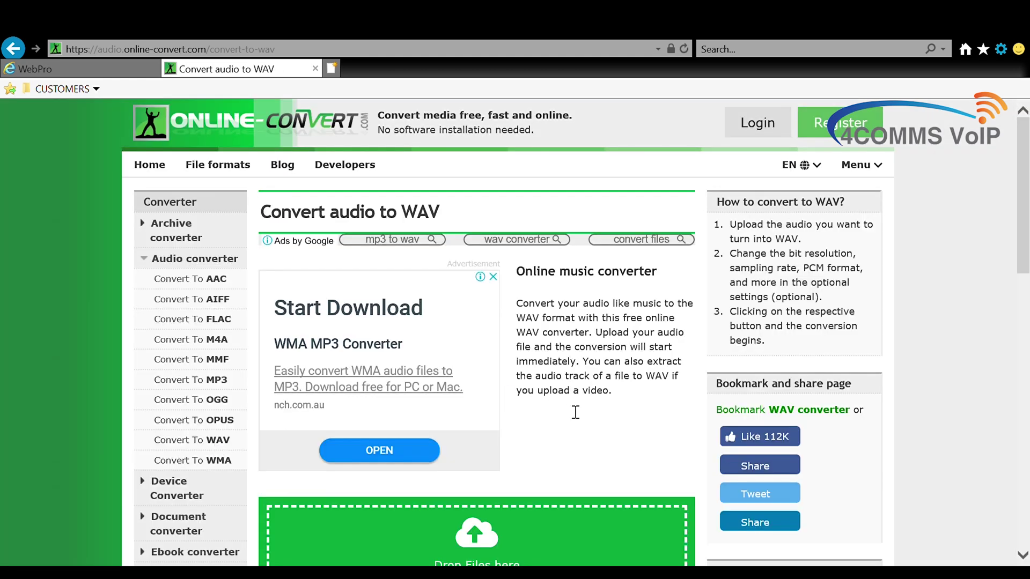
- Scroll down the WAV converter page to the file upload and settings area
scroll(571, 411, "down", 3)
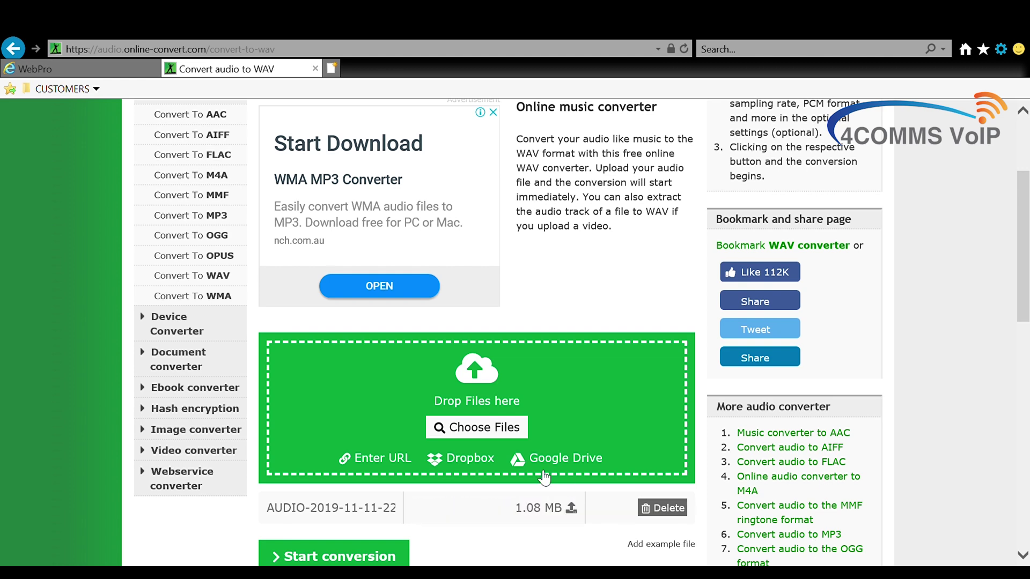
scroll(545, 475, "down", 6)
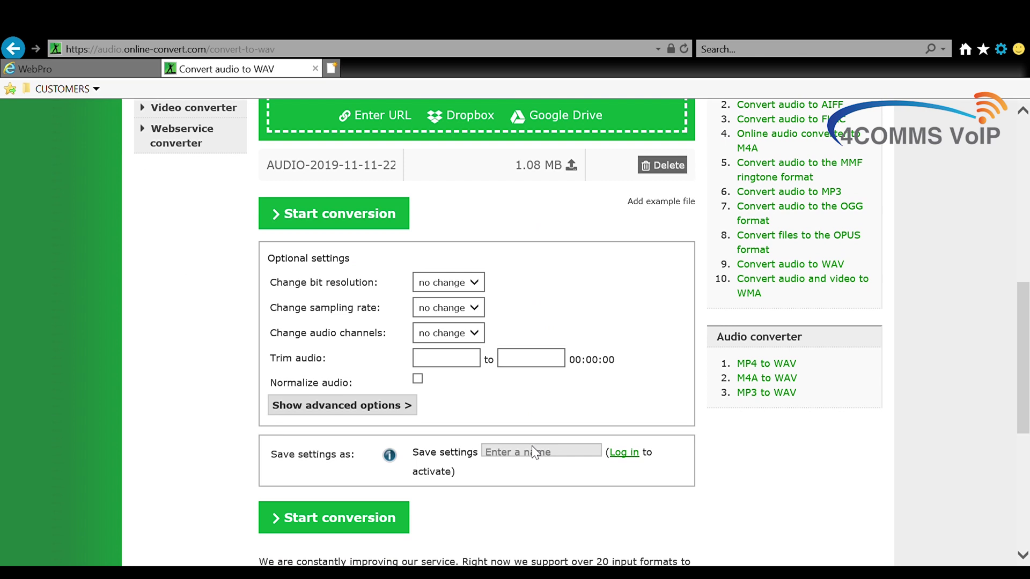
- Set the WAV output to 16 Bit resolution, 8000 Hz sampling rate and mono channels
left_click(475, 284)
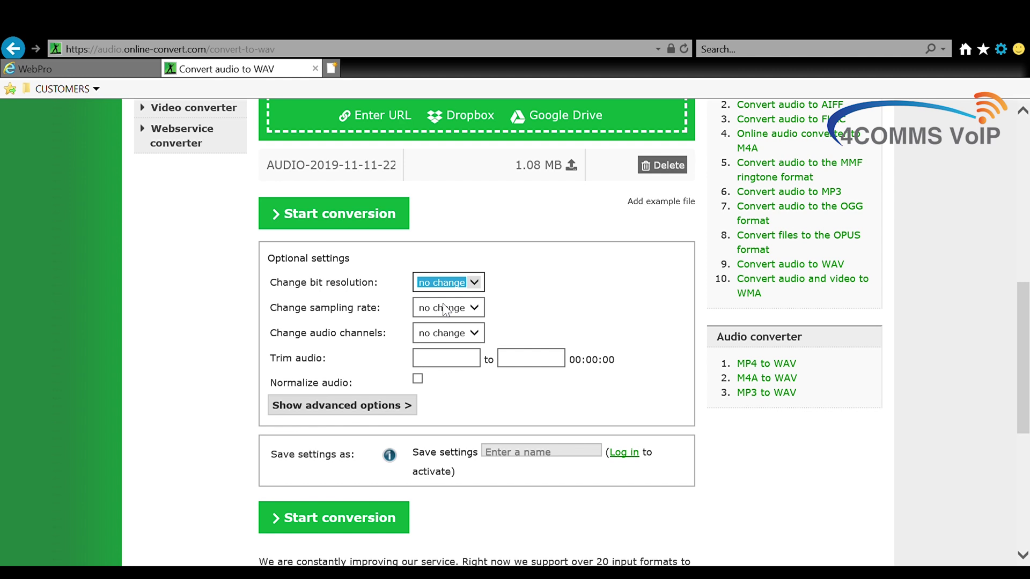
key("1")
left_click(444, 310)
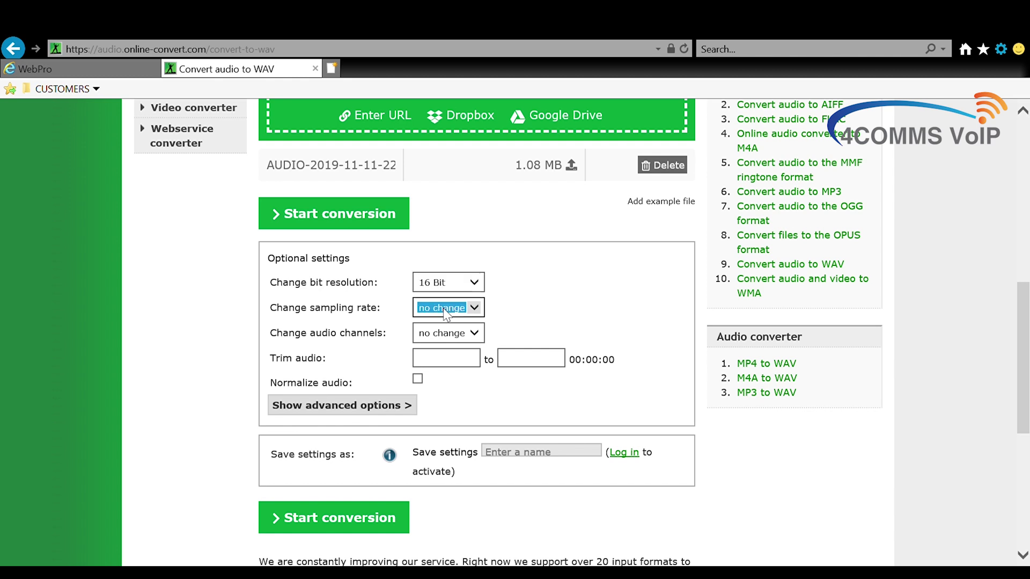
key("8")
left_click(445, 335)
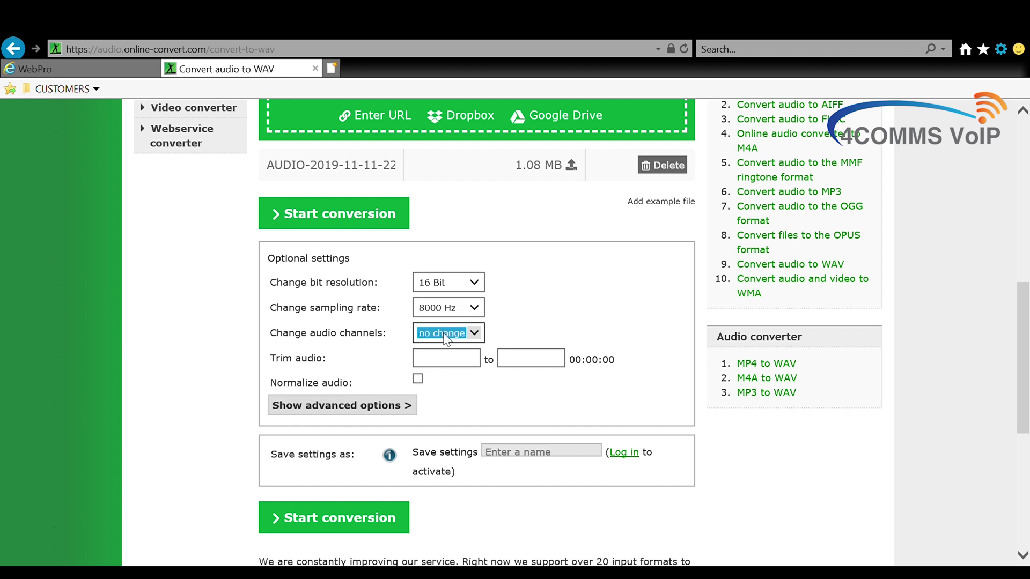
key("m")
- Choose PCM A-law as the advanced PCM format and start the conversion
left_click(355, 408)
left_click(500, 437)
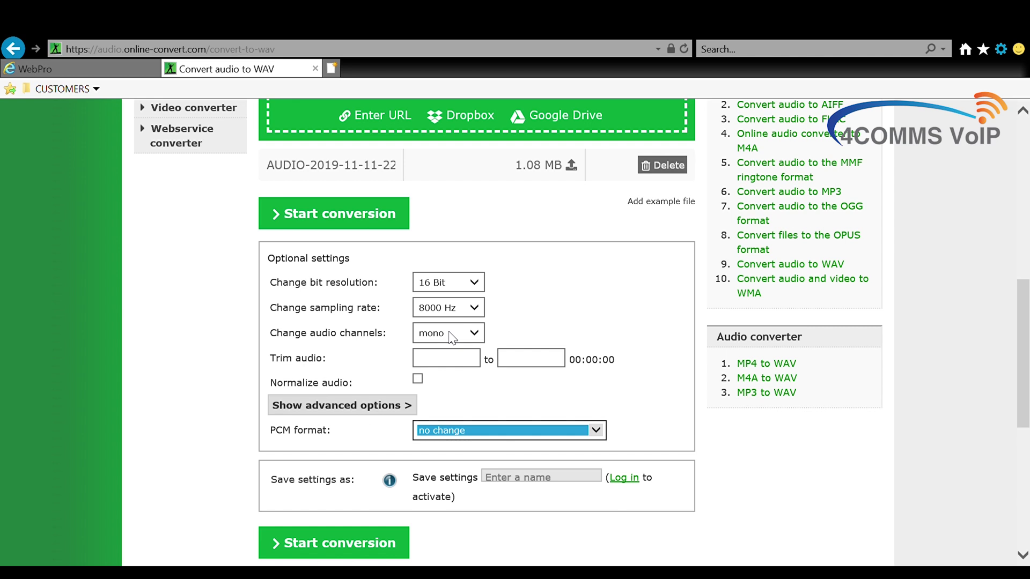
key("p")
left_click(239, 492)
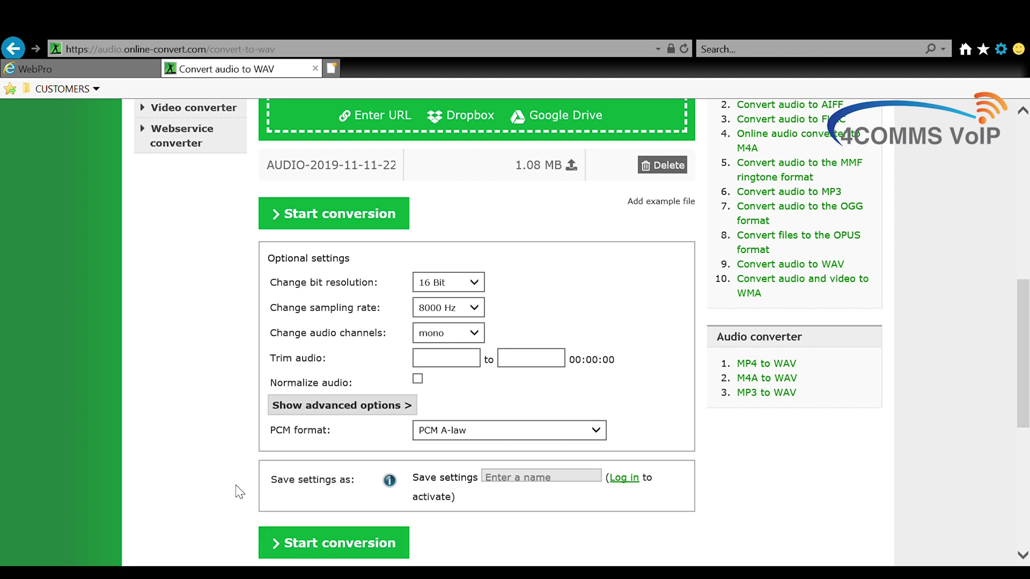
left_click(321, 543)
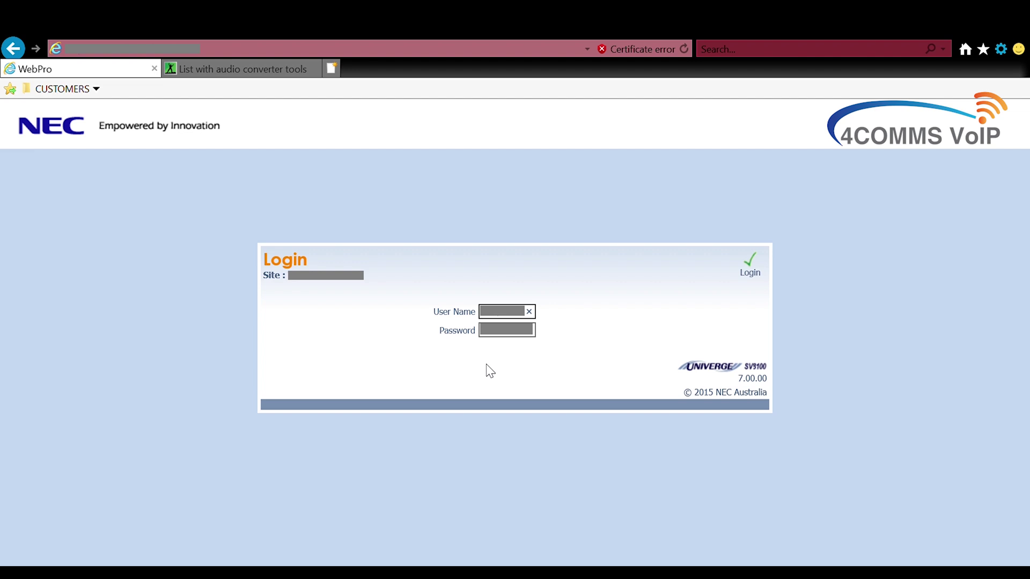
- Log in to NEC WebPro with the user name and password
key("Tab")
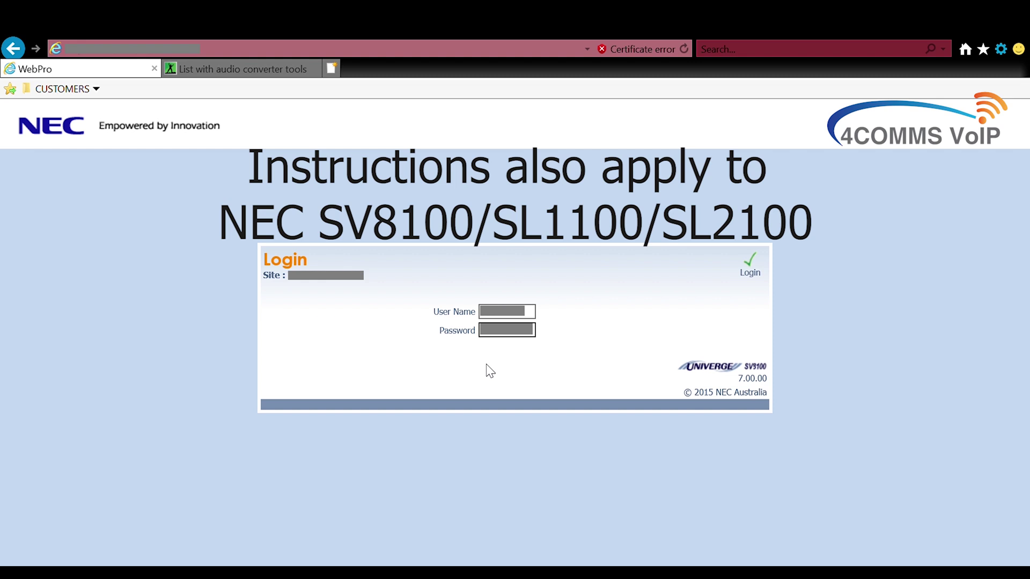
key("Return")
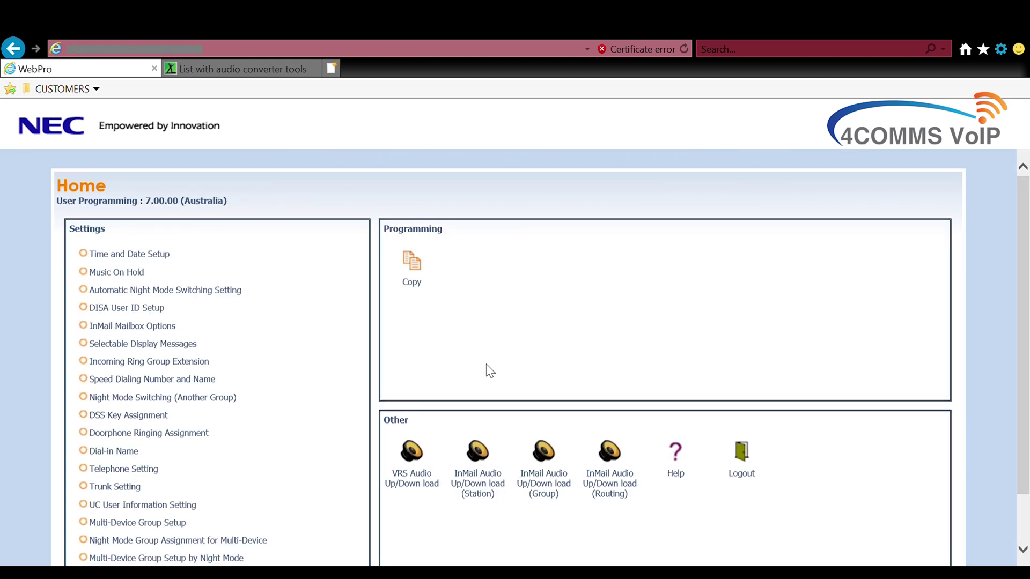
- Open InMail Audio Up/Down load (Station) under Other on the Home page
scroll(487, 369, "down", 2)
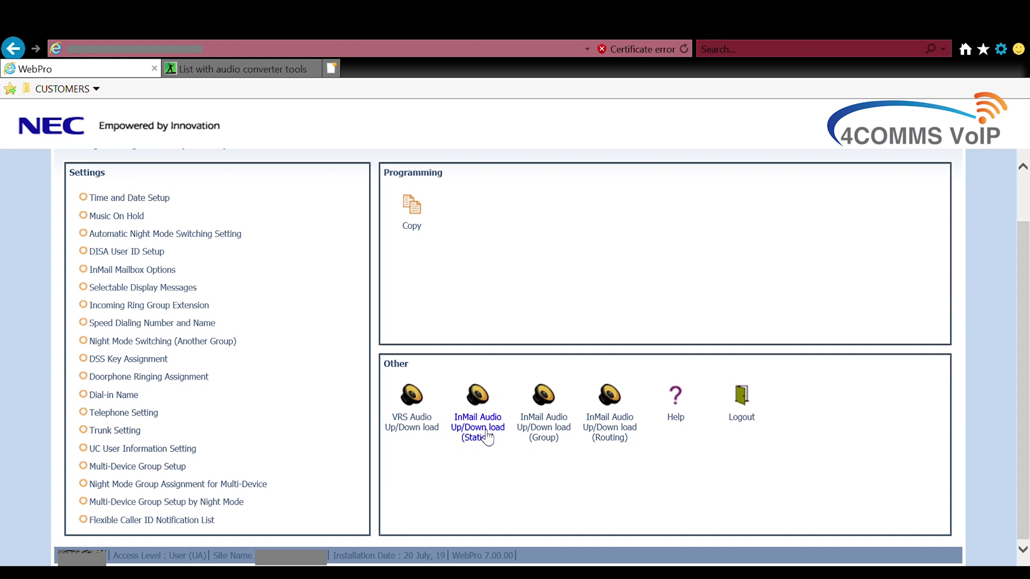
scroll(485, 436, "up", 2)
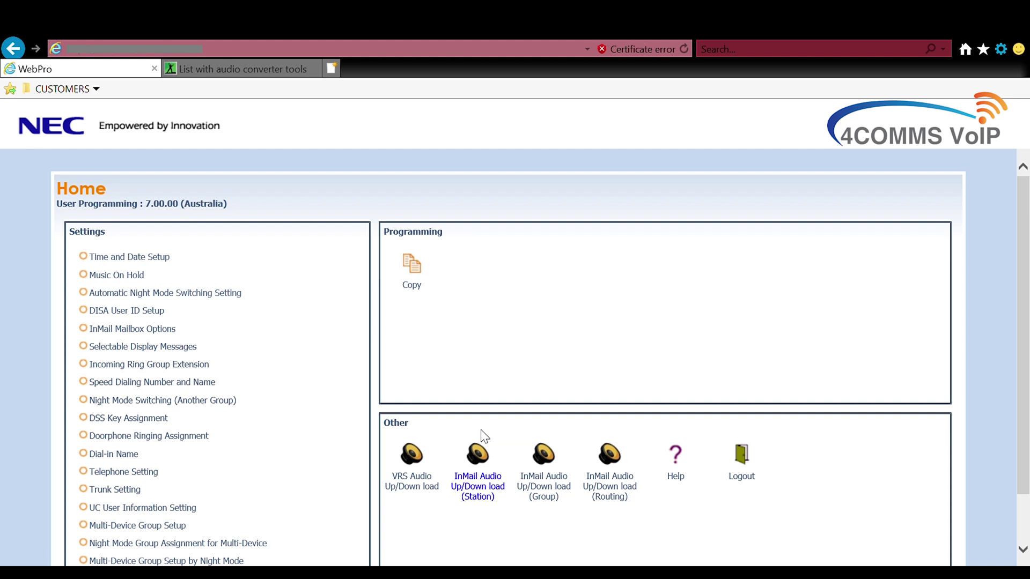
left_click(481, 431)
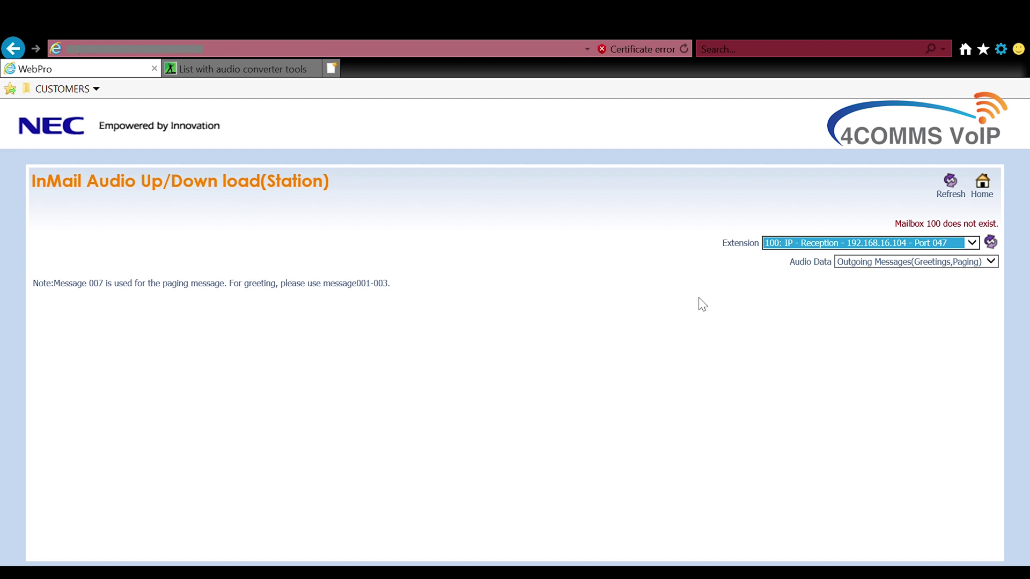
- Upload the converted WAV file as message 001 for extension 203
key("Down")
key("Down")
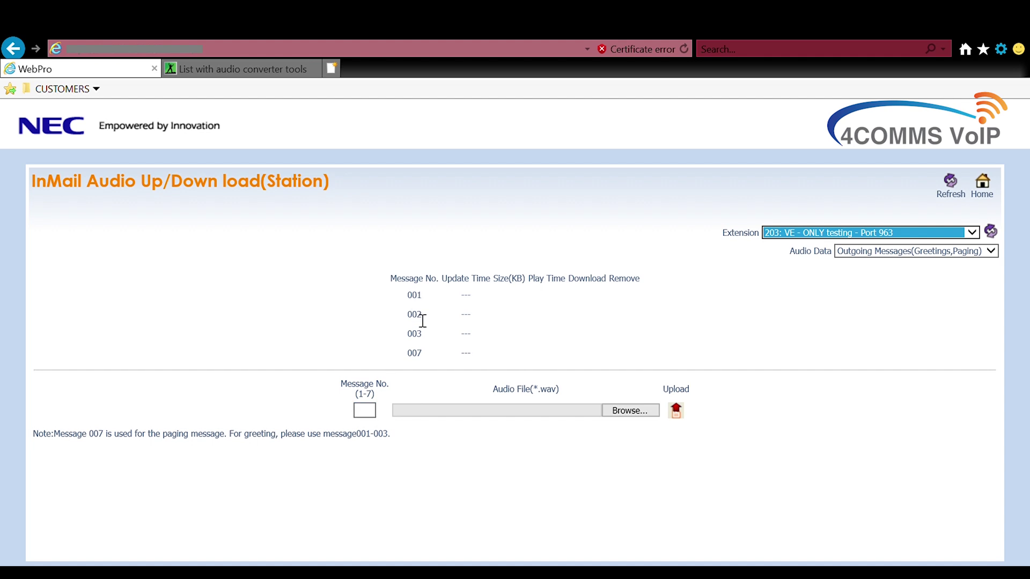
left_click(374, 415)
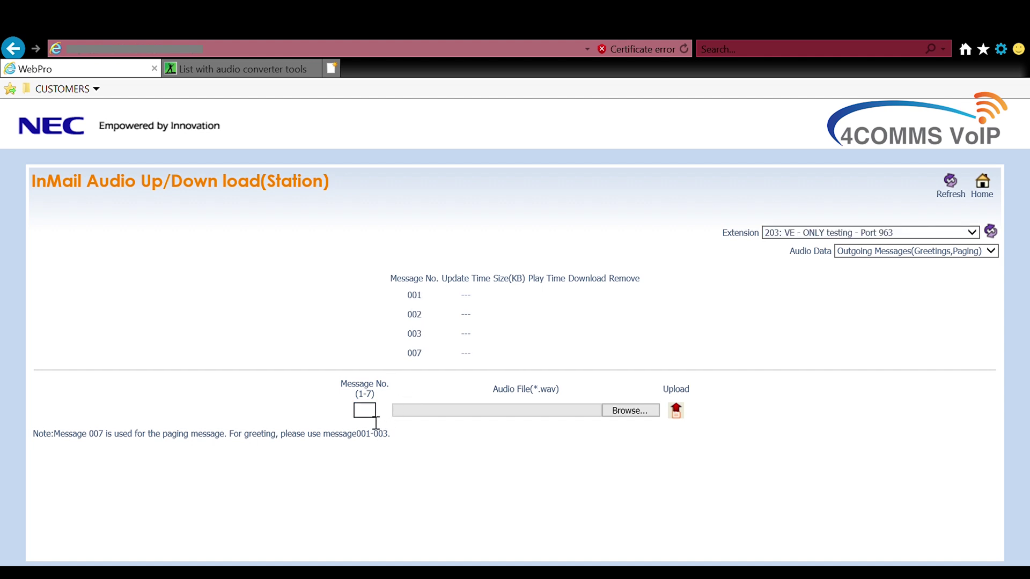
type("1")
left_click(610, 420)
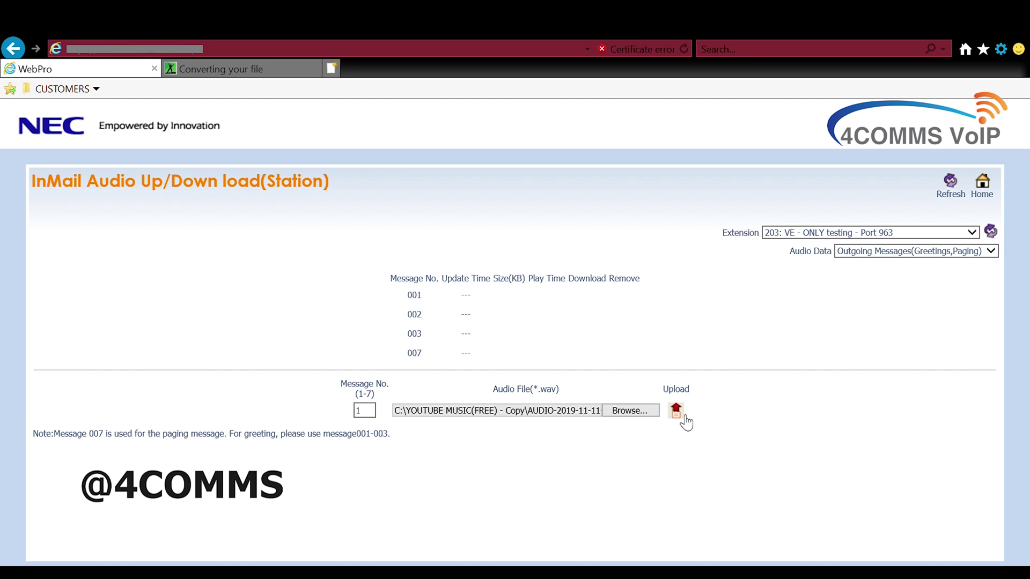
left_click(683, 417)
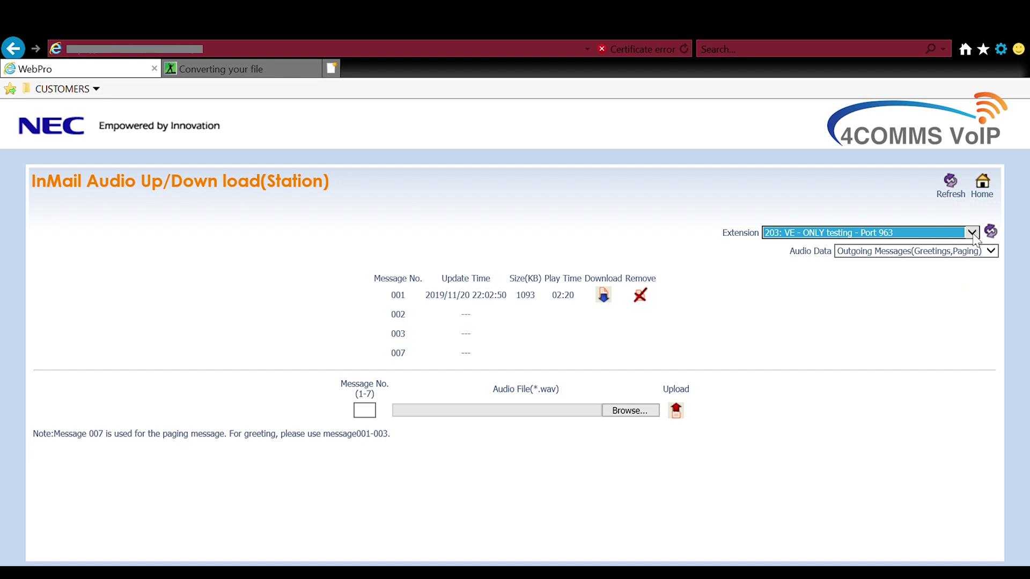
- Return to the WebPro Home page
left_click(982, 194)
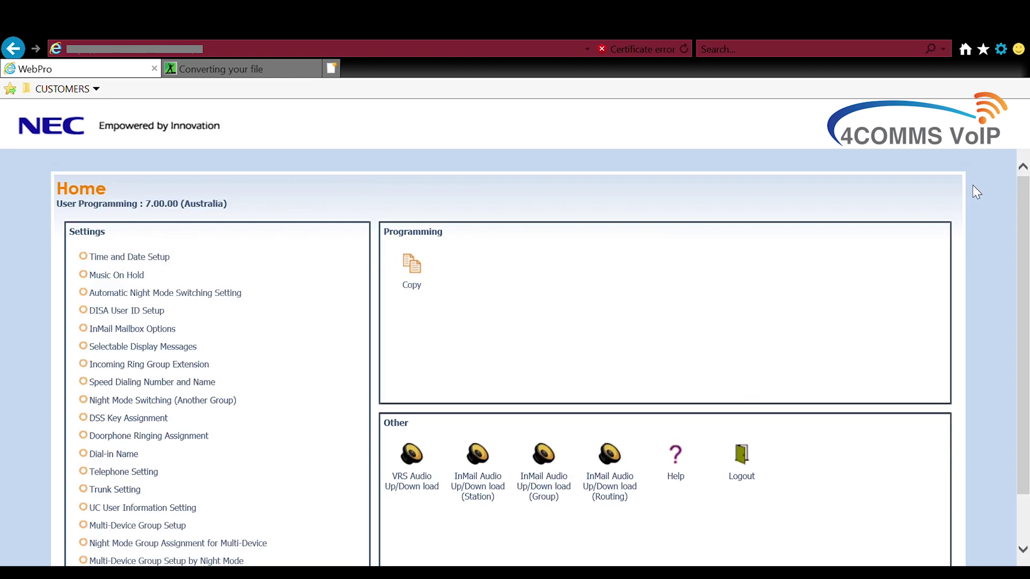
- Open Telephone Setting details for port 054 and view extension 147's InMail Station Mailbox Options
left_click(151, 473)
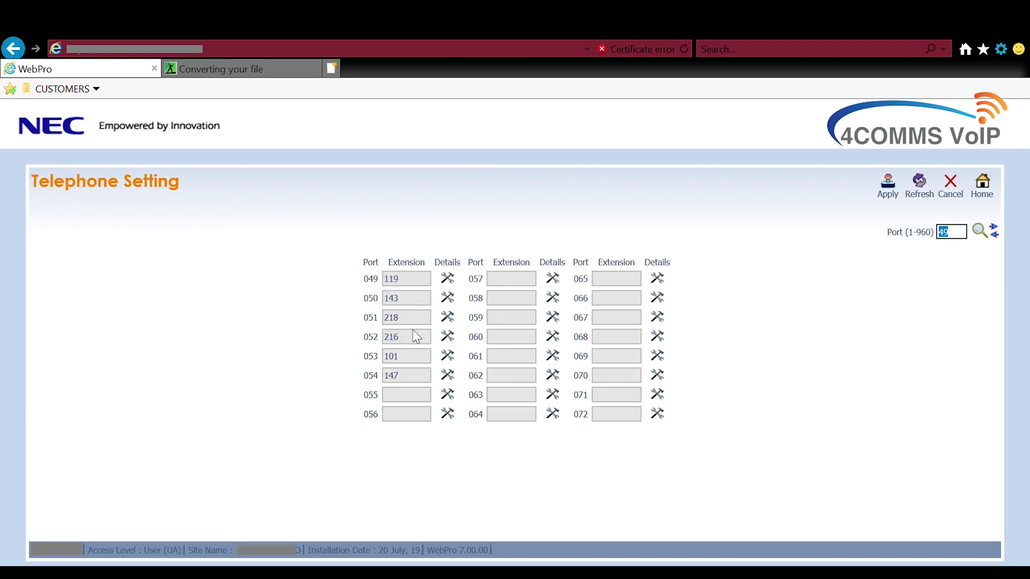
left_click(449, 380)
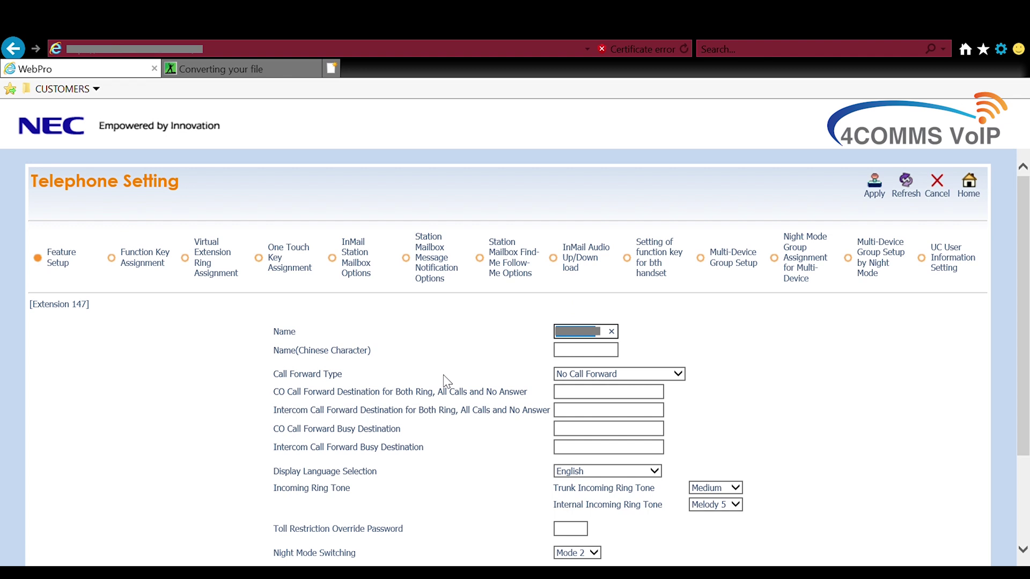
left_click(363, 275)
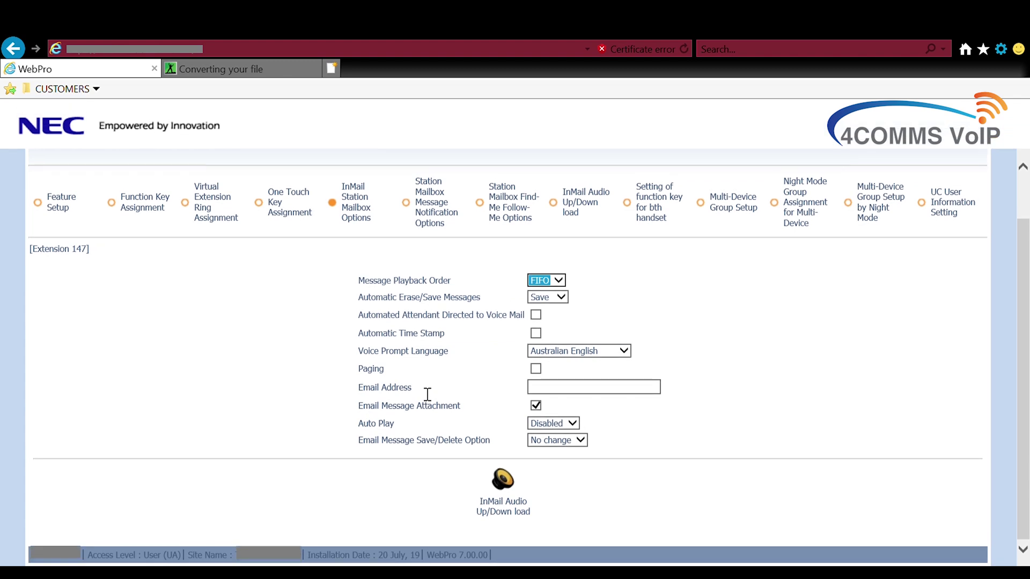
left_click(588, 525)
scroll(588, 526, "down", 1)
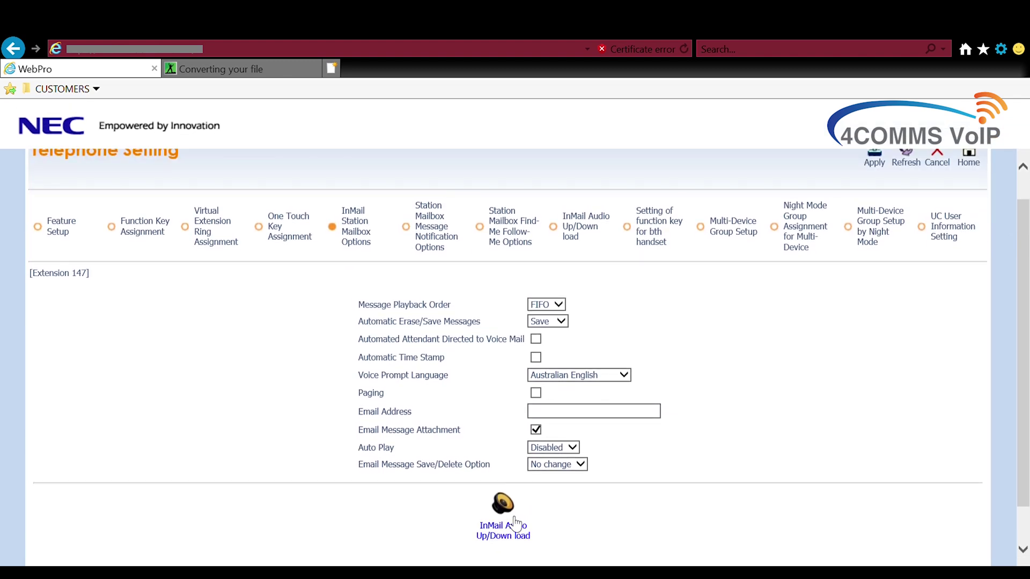
- Open extension 147's InMail Audio Up/Down load page, then go back Home
left_click(512, 527)
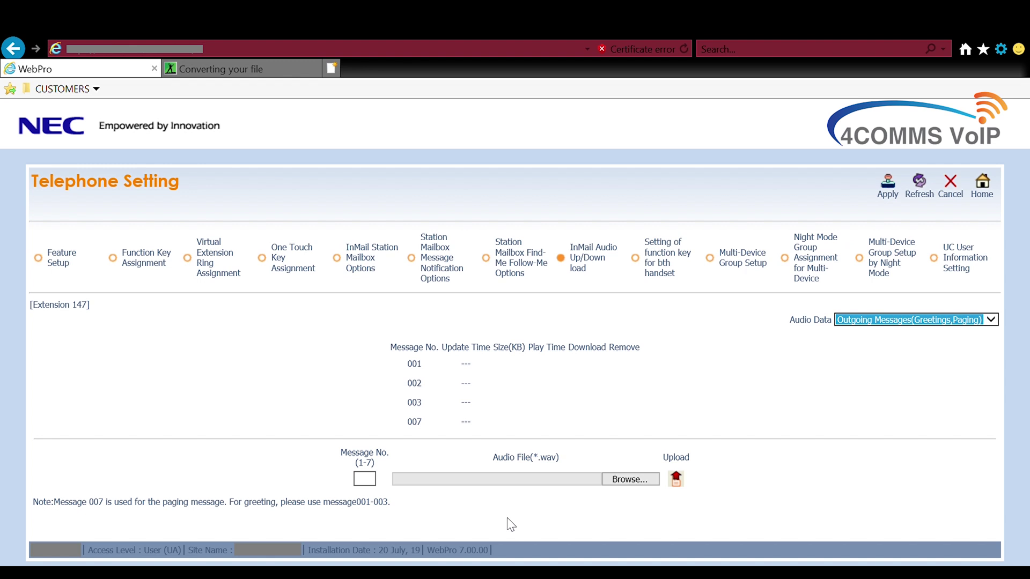
left_click(989, 196)
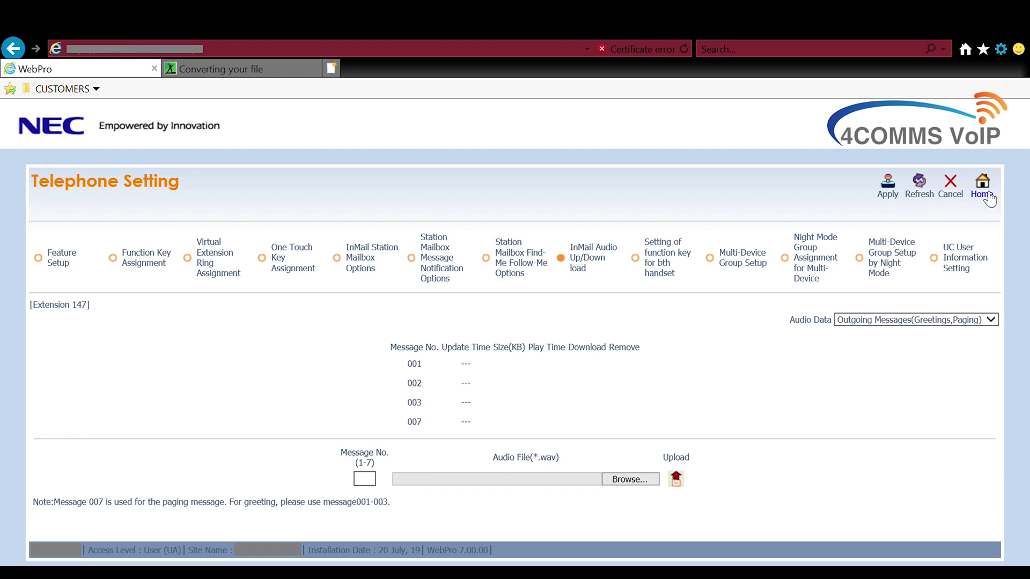